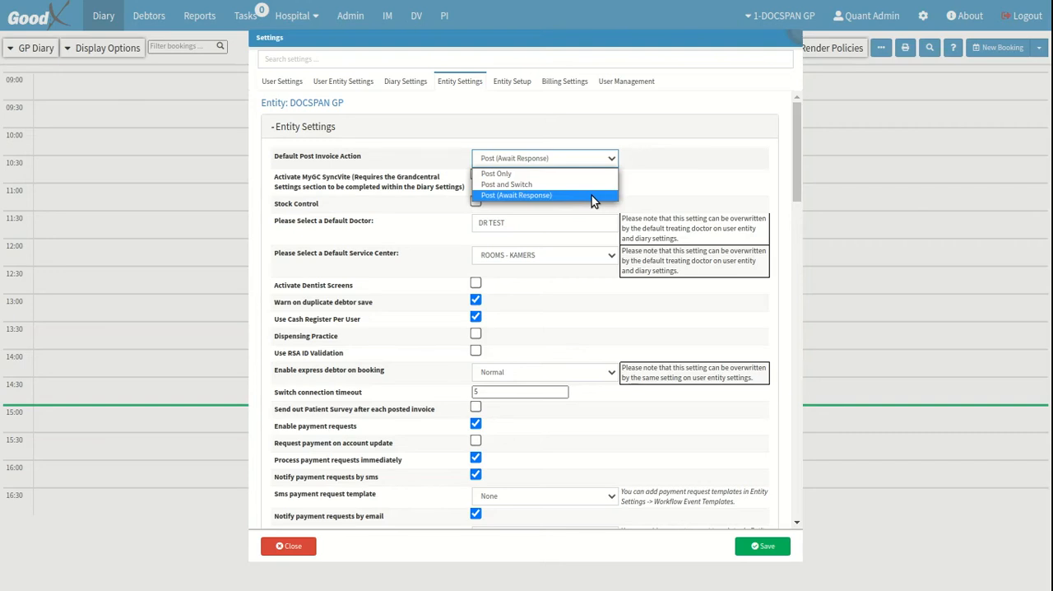
Set the entity's default post invoice action to Post (Await Response)
left_click(591, 198)
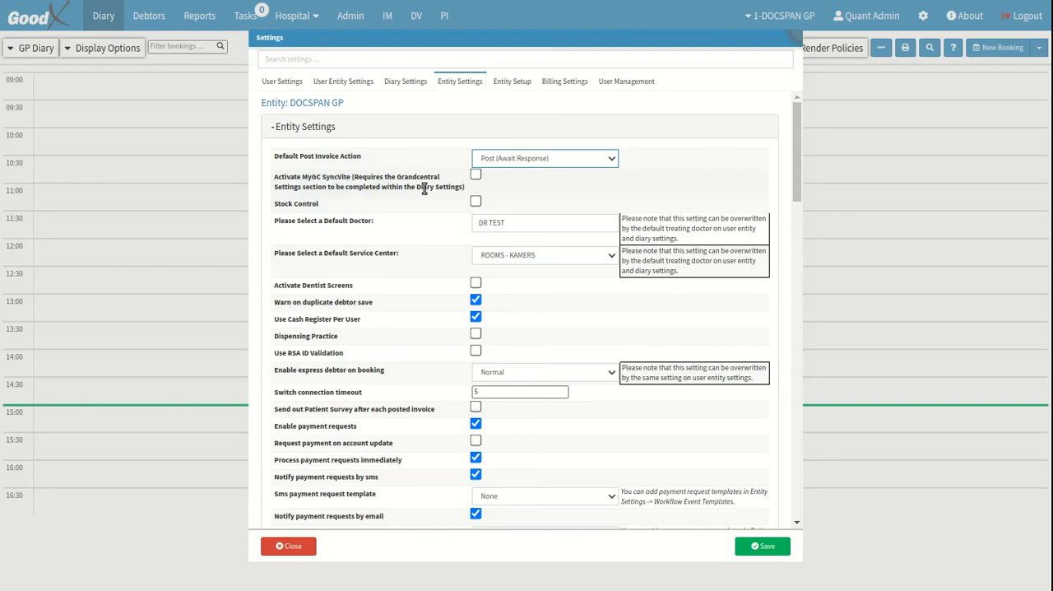
Turn the MyGC SyncVite activation on and back off in the entity settings
left_click(476, 177)
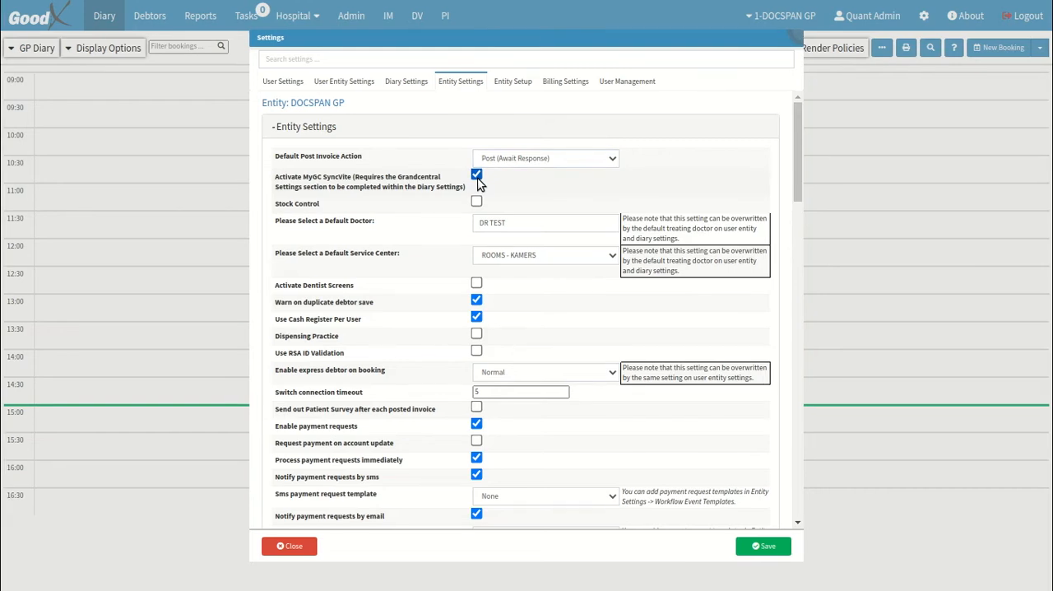
left_click(476, 177)
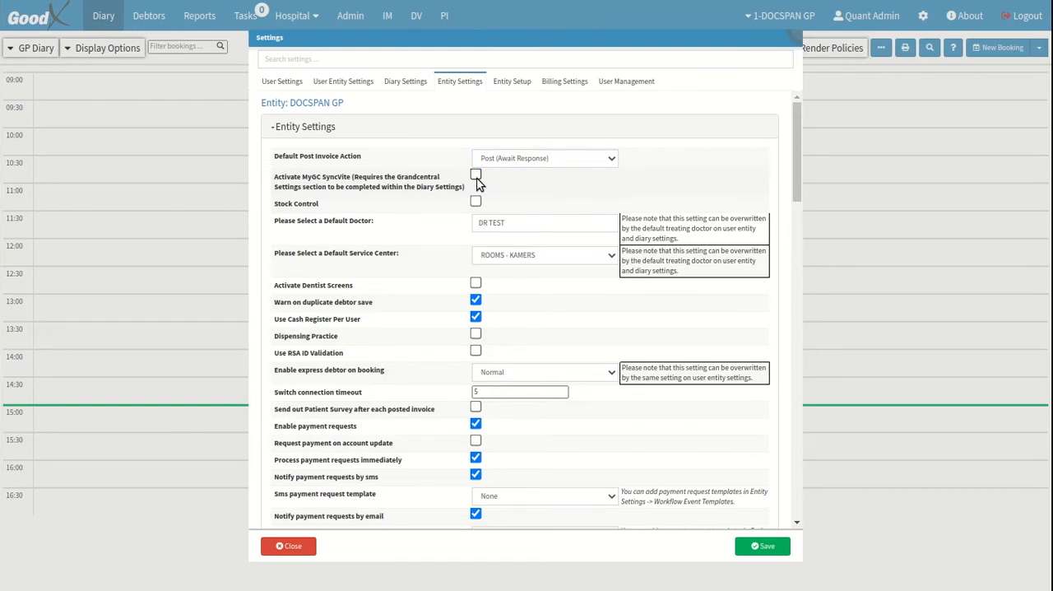
left_click(294, 208)
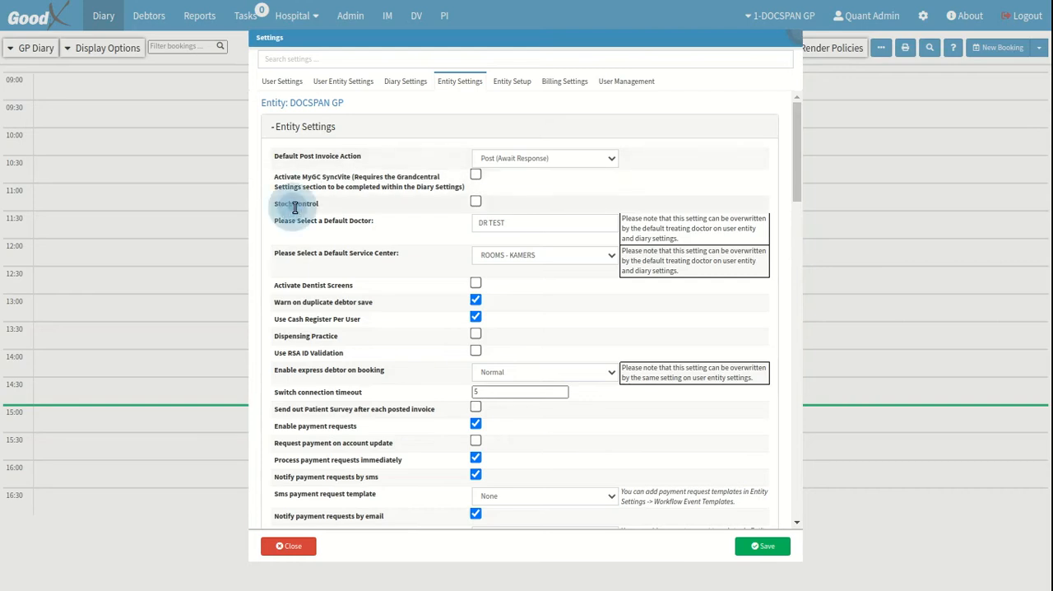
left_click(335, 222)
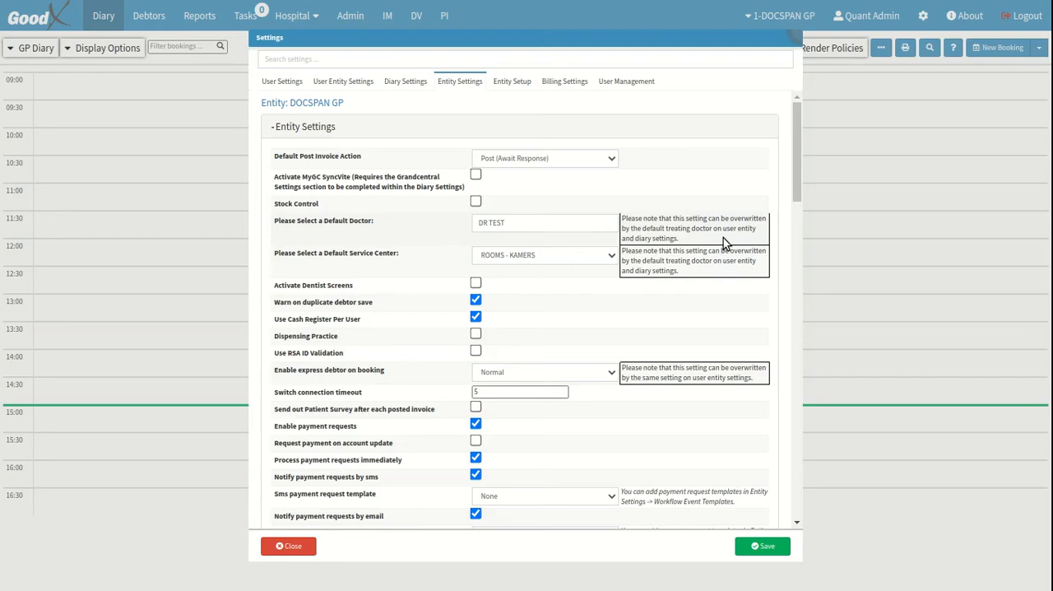
Search for "test" to pick the second matching doctor as default doctor, and set the default service center to ROOMS - KAMERS
left_click(554, 221)
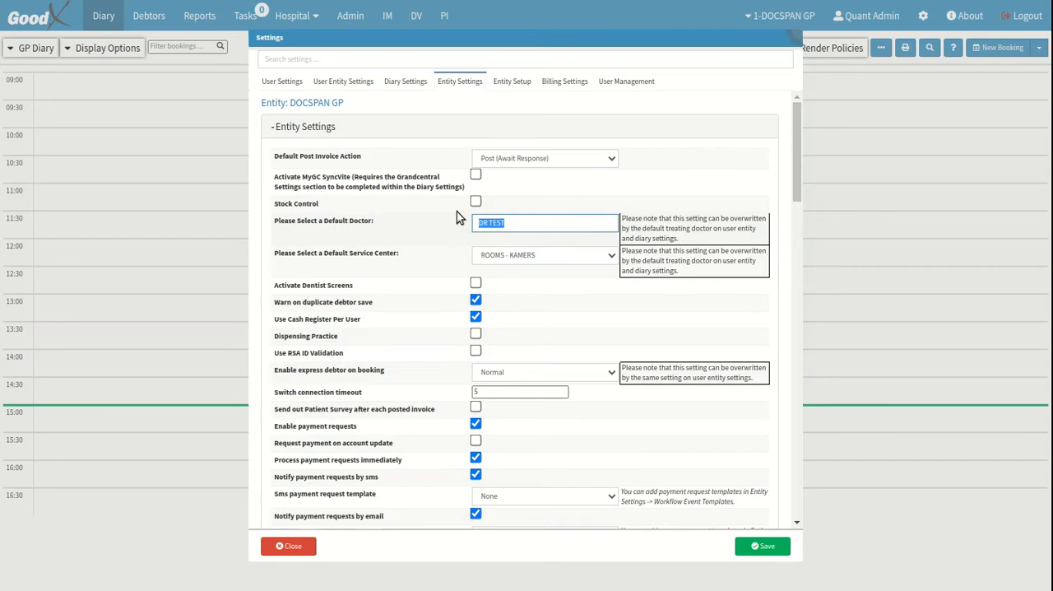
key("BackSpace")
type("test")
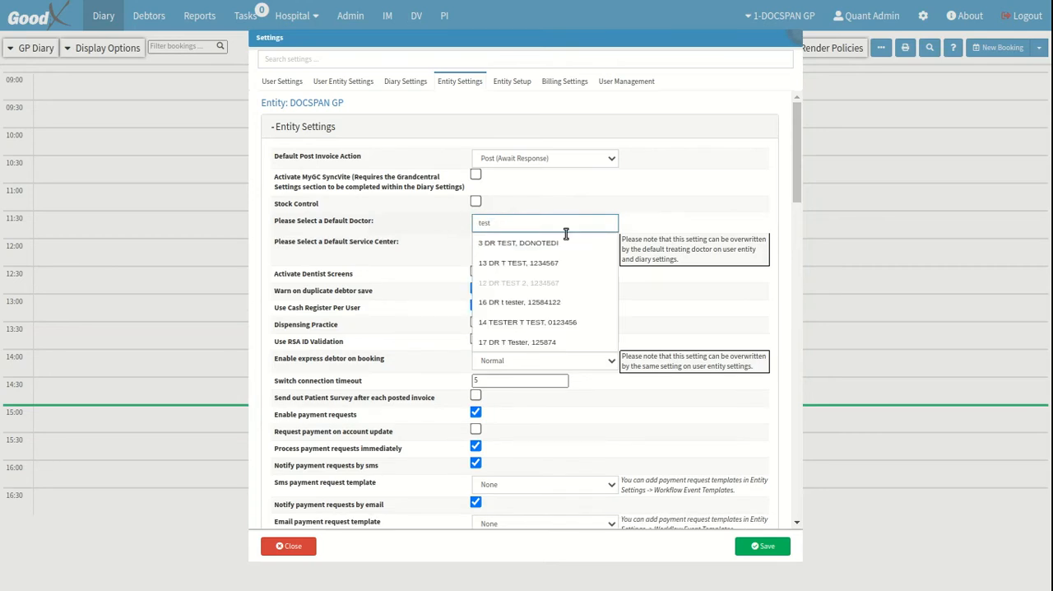
left_click(573, 263)
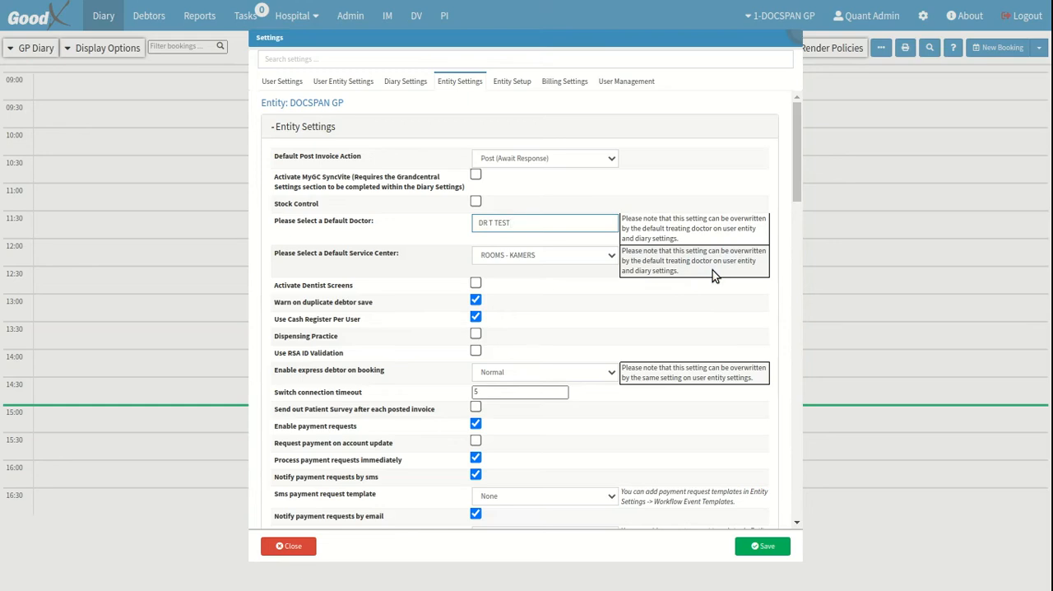
left_click(609, 260)
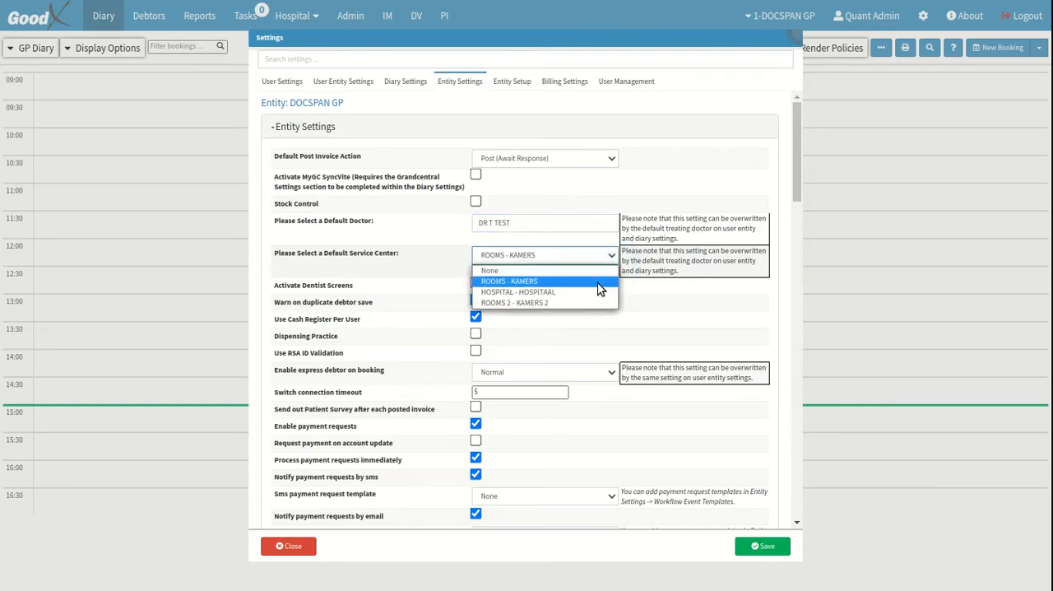
left_click(593, 284)
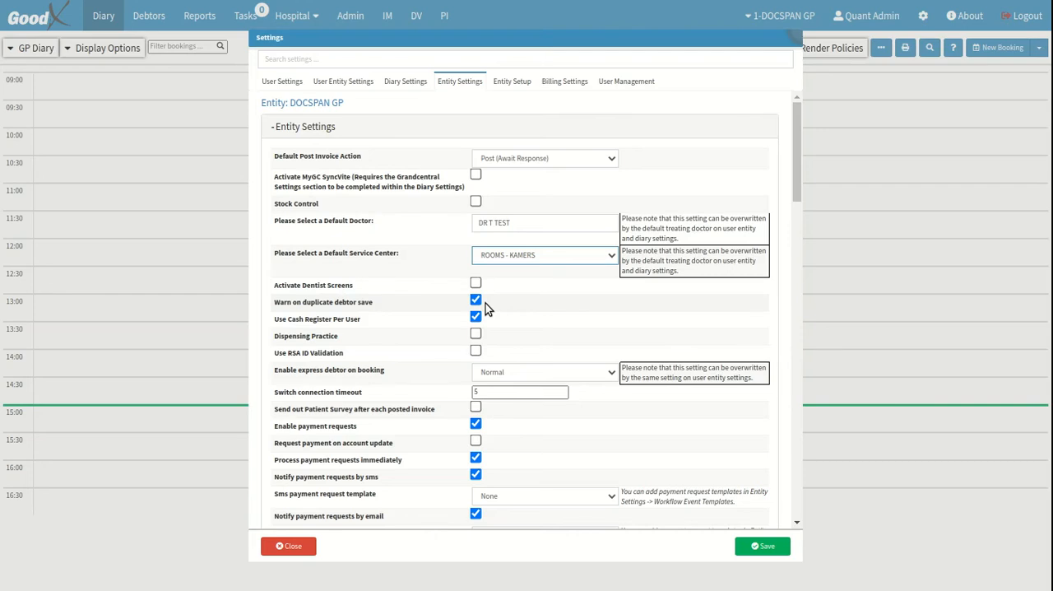
left_click(331, 319)
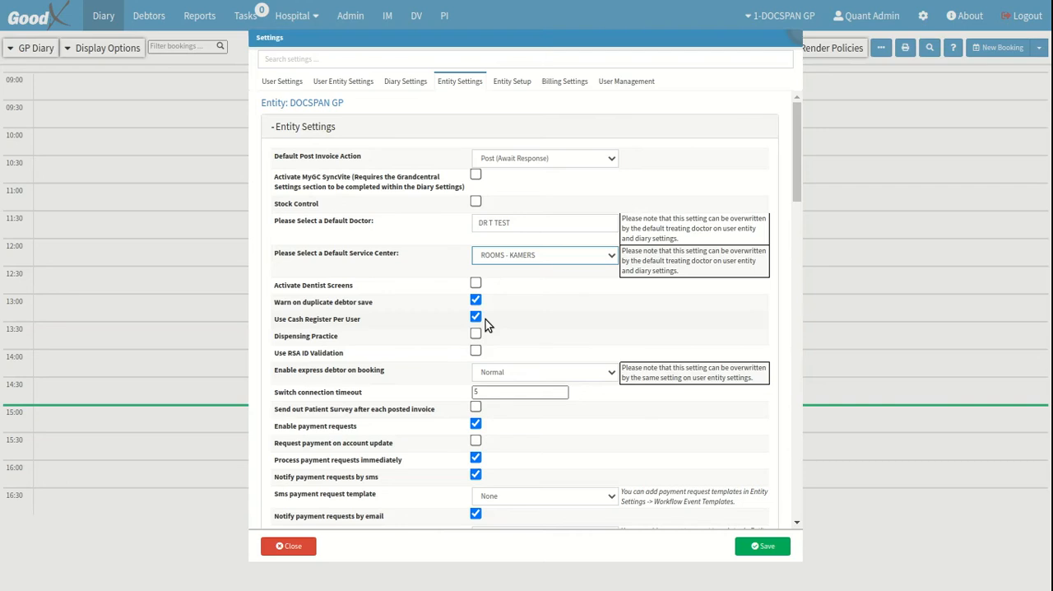
left_click(303, 335)
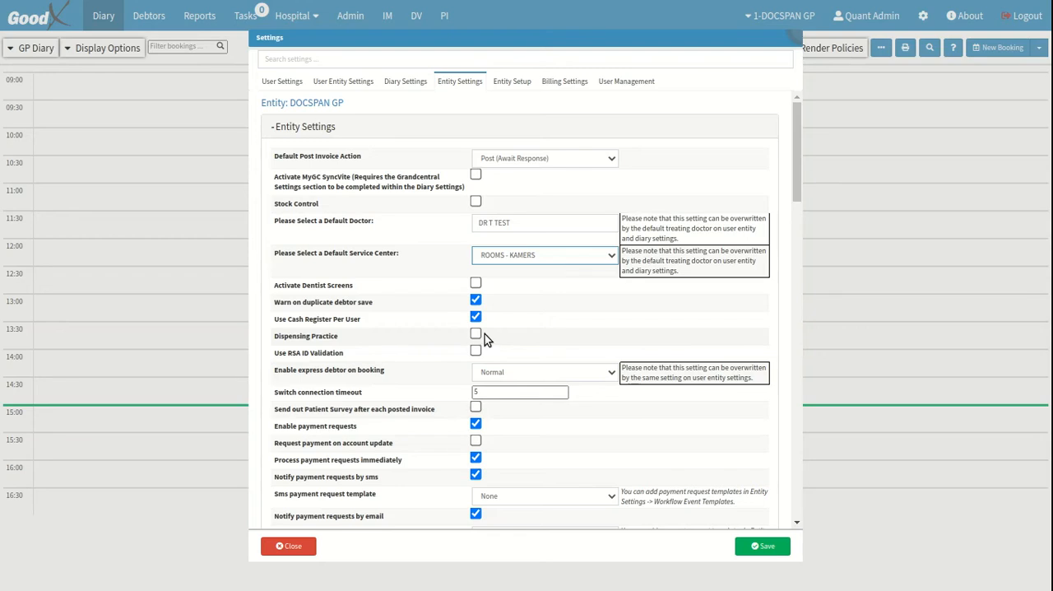
left_click(302, 352)
Set the option for enabling express debtor on booking to Normal
left_click(347, 372)
left_click(762, 382)
left_click(609, 373)
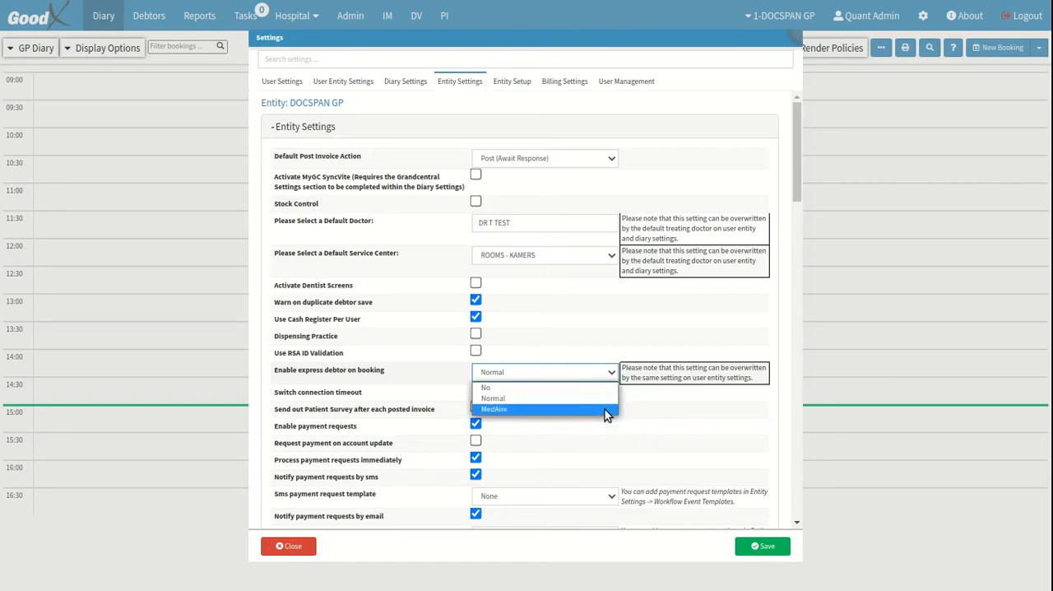
left_click(603, 399)
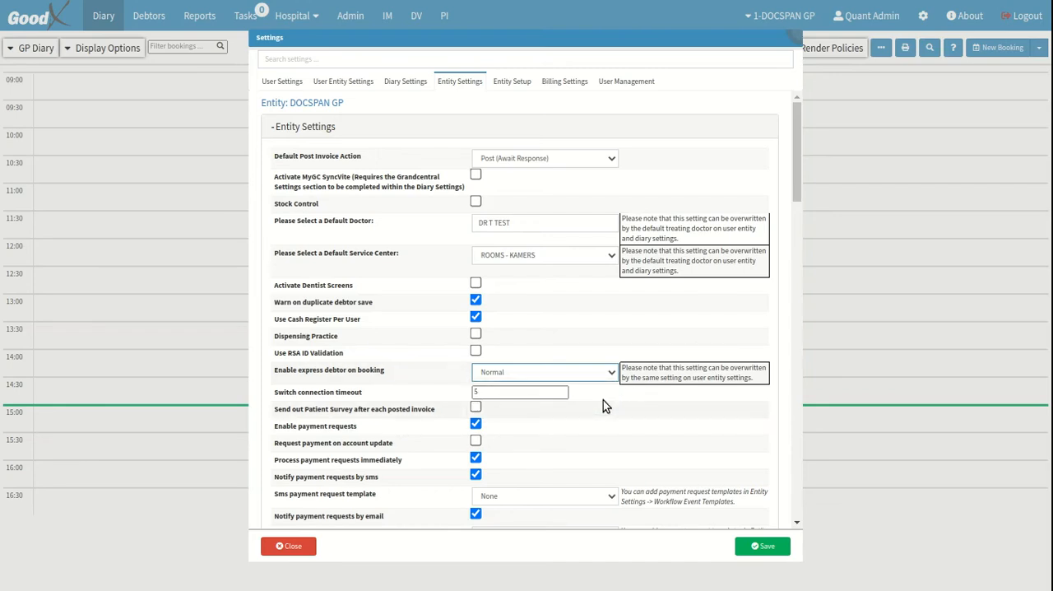
Examine the payment request options and the SMS and email payment request template settings
key("ctrl")
left_click_drag(275, 426, 284, 427)
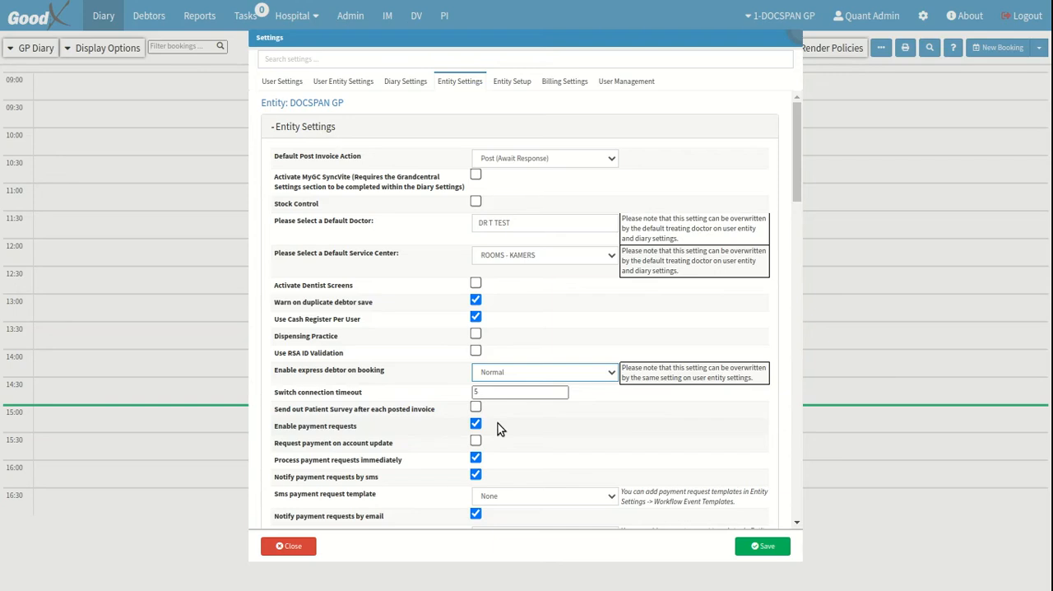
key("ctrl")
key("ctrl")
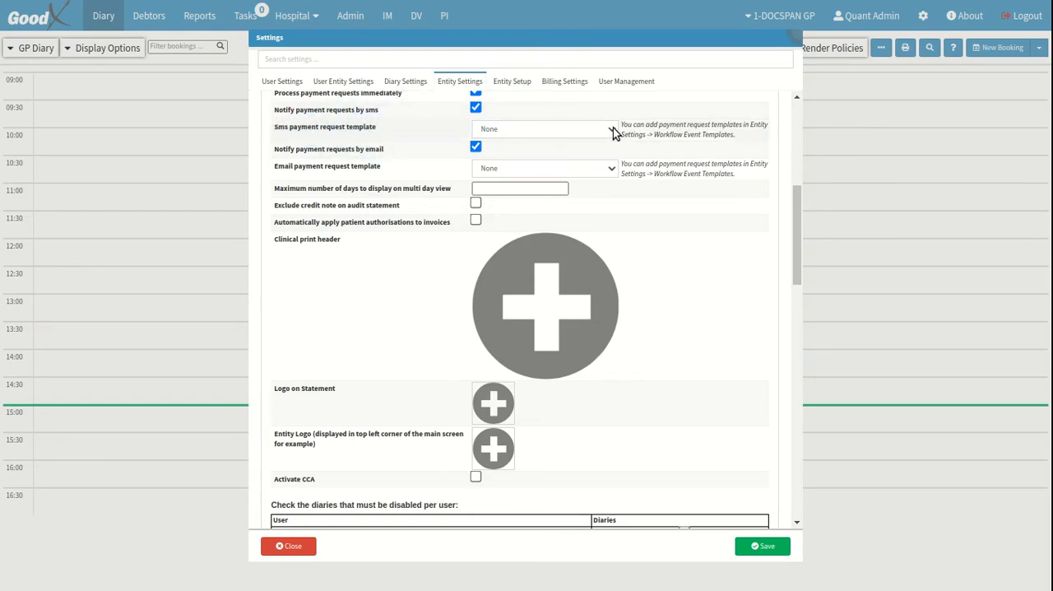
left_click(746, 136)
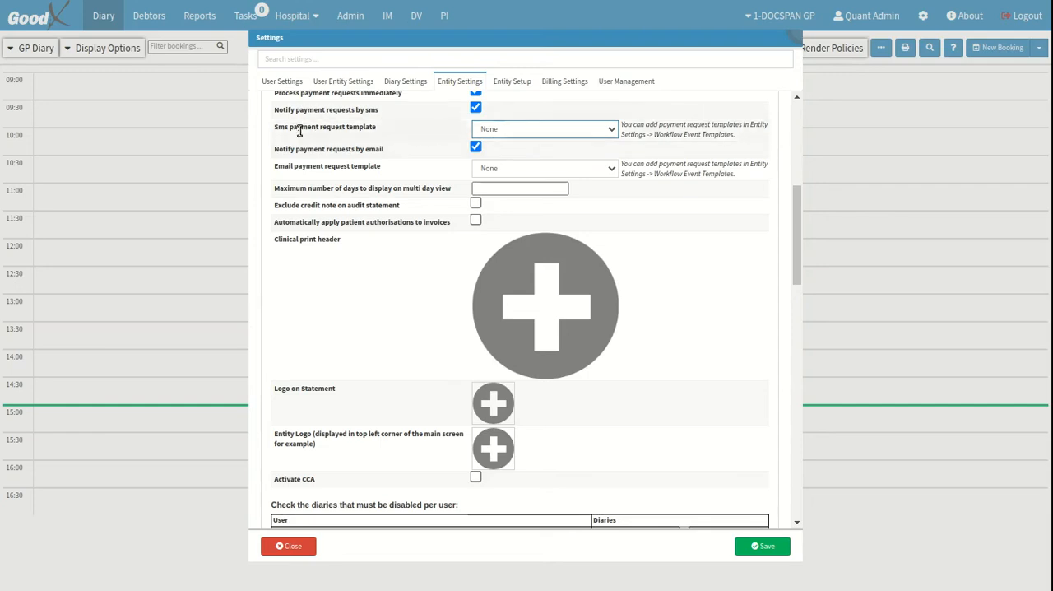
left_click(354, 169)
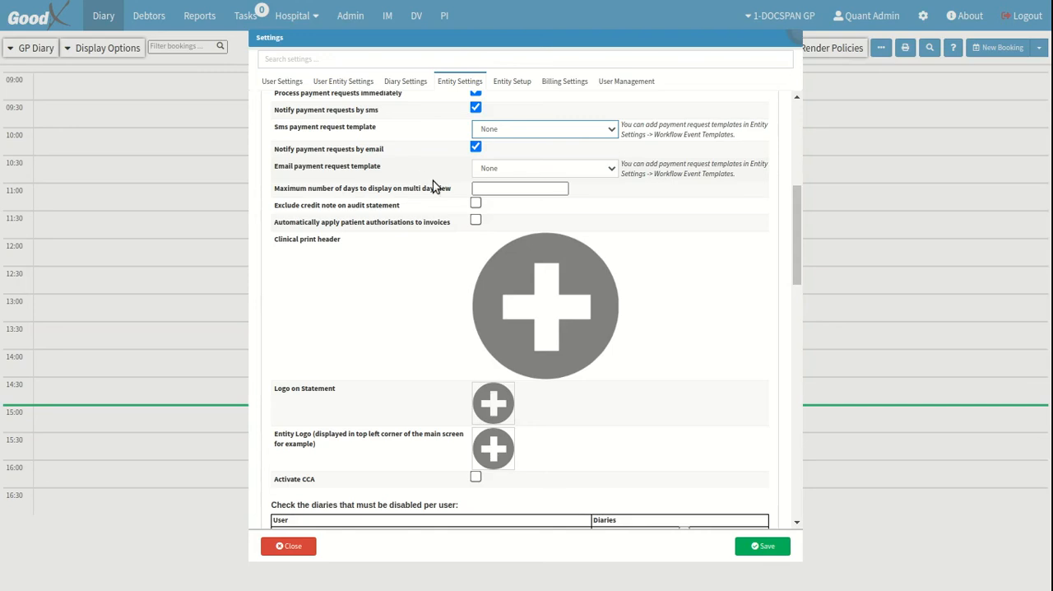
left_click(742, 177)
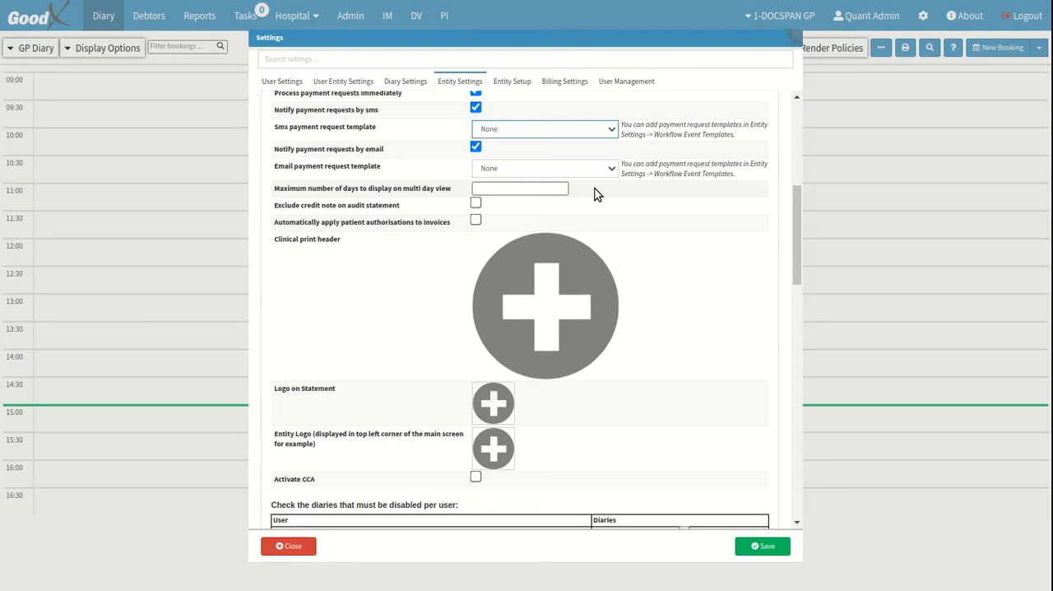
Set the maximum number of days to display on multi day view to 5
left_click(562, 187)
left_click(563, 185)
left_click(562, 186)
left_click(564, 186)
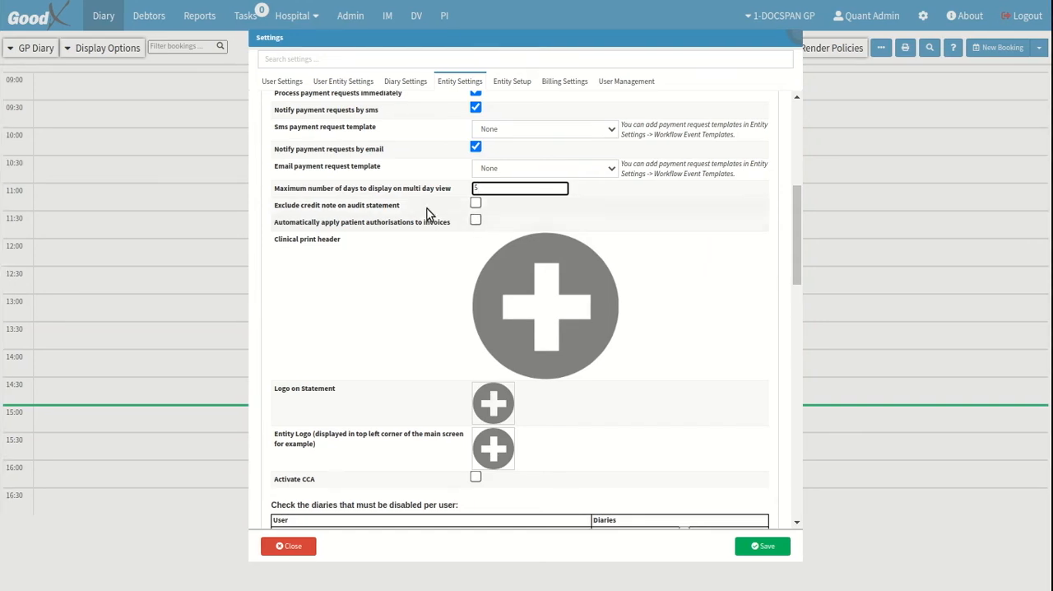
Upload the GoodX Documentation Team header image from file as the clinical print header and save it
left_click(302, 247)
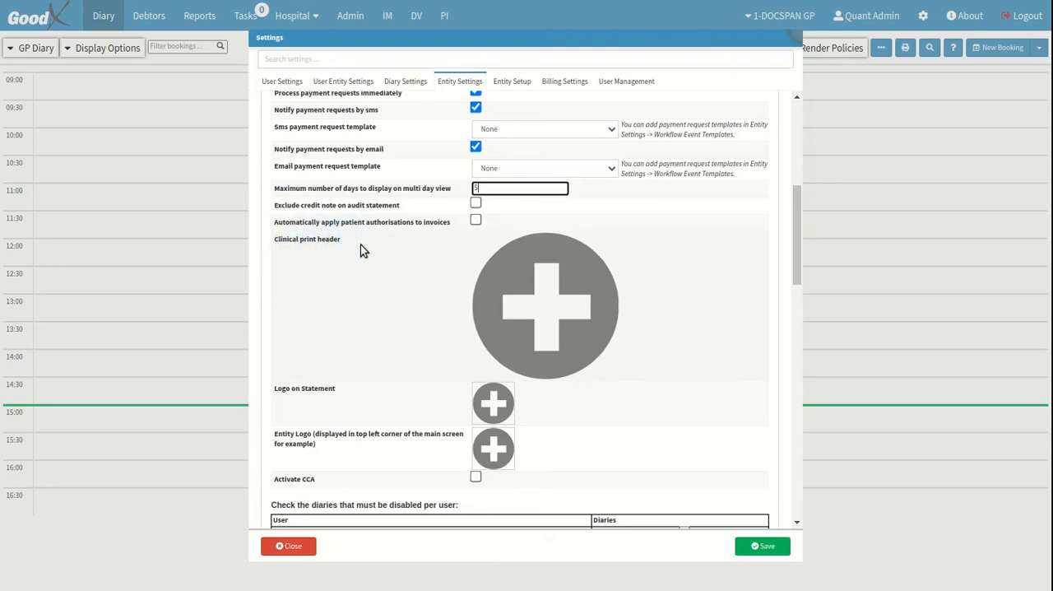
left_click(587, 314)
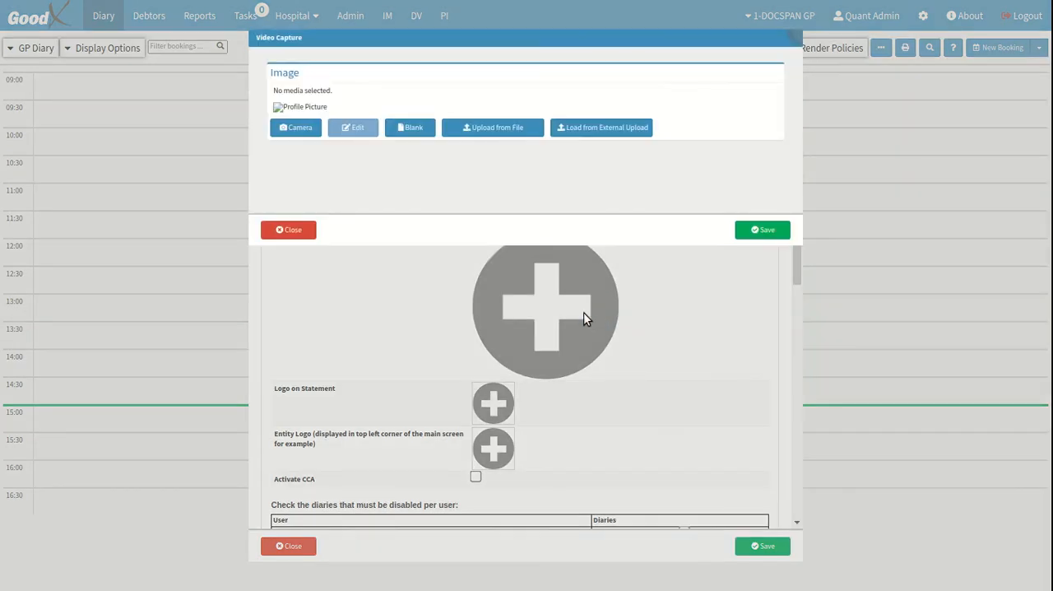
left_click(518, 131)
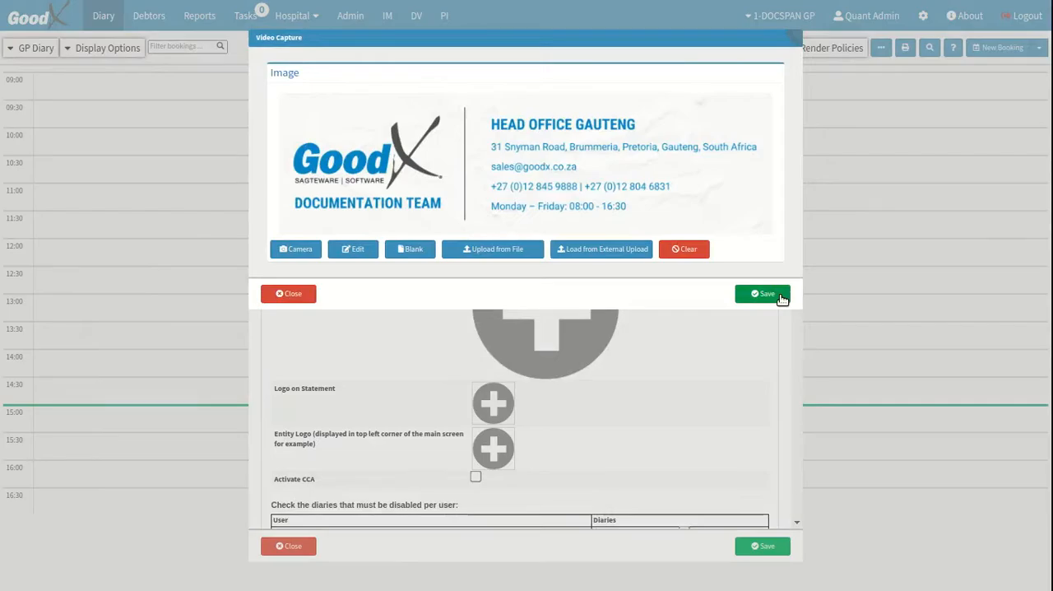
left_click(781, 299)
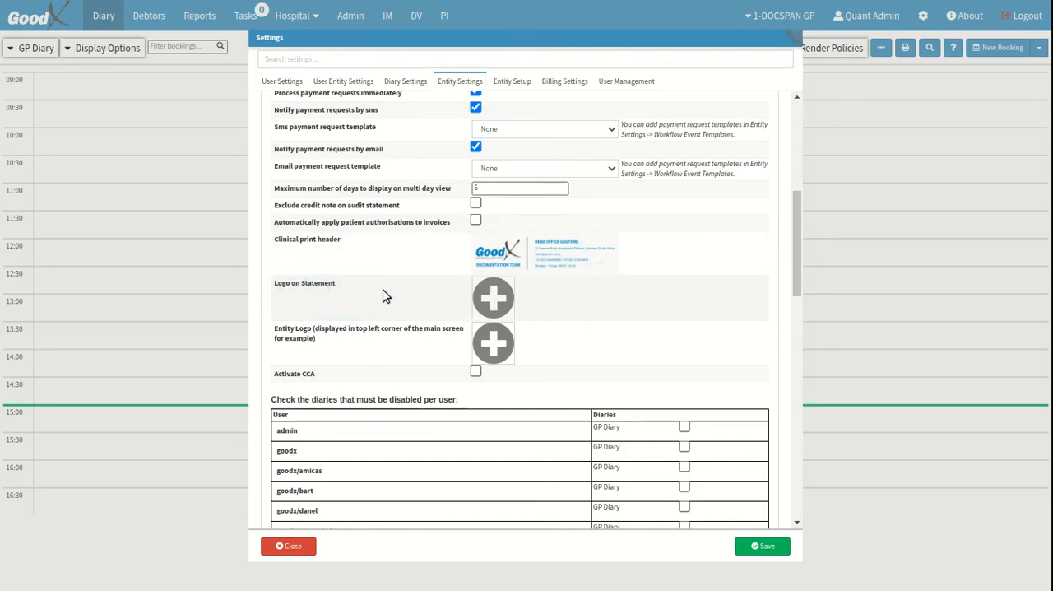
Upload and save the GoodX colour wheel image as the logo on statement, and upload an image file as the entity logo
left_click(503, 303)
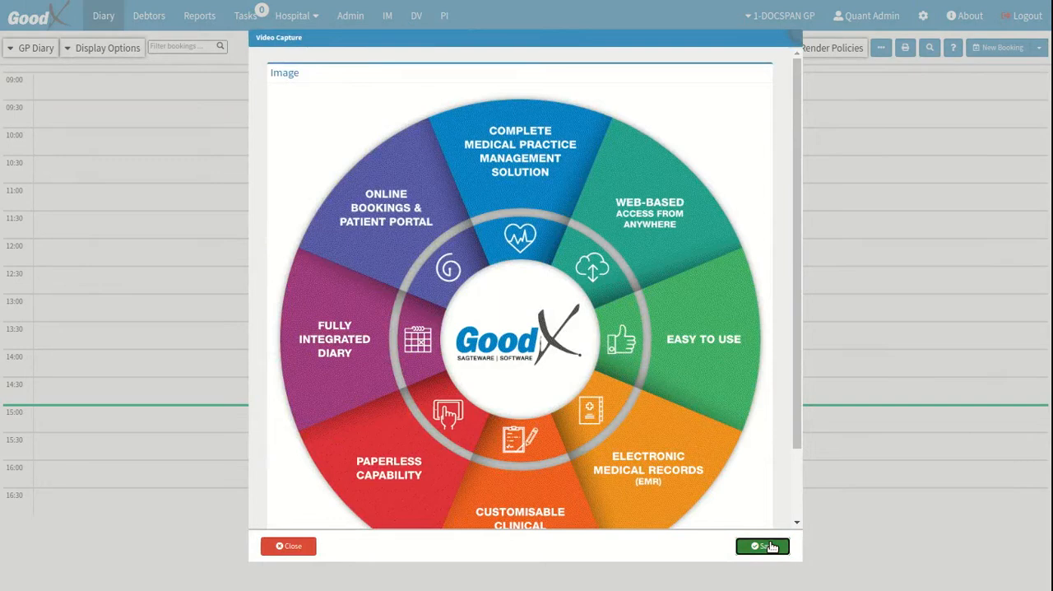
left_click(763, 545)
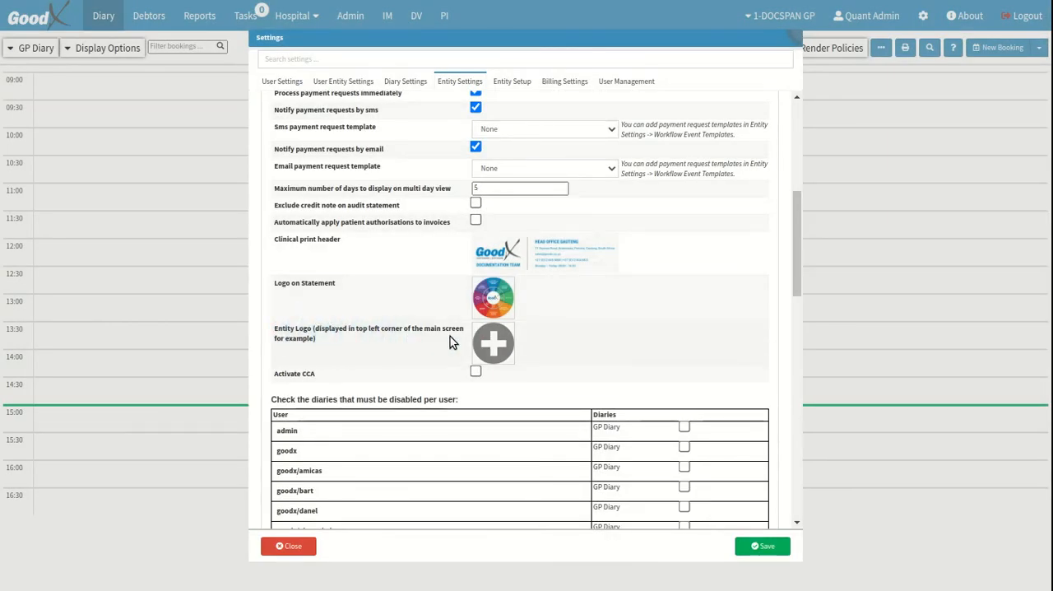
left_click(494, 343)
left_click(496, 131)
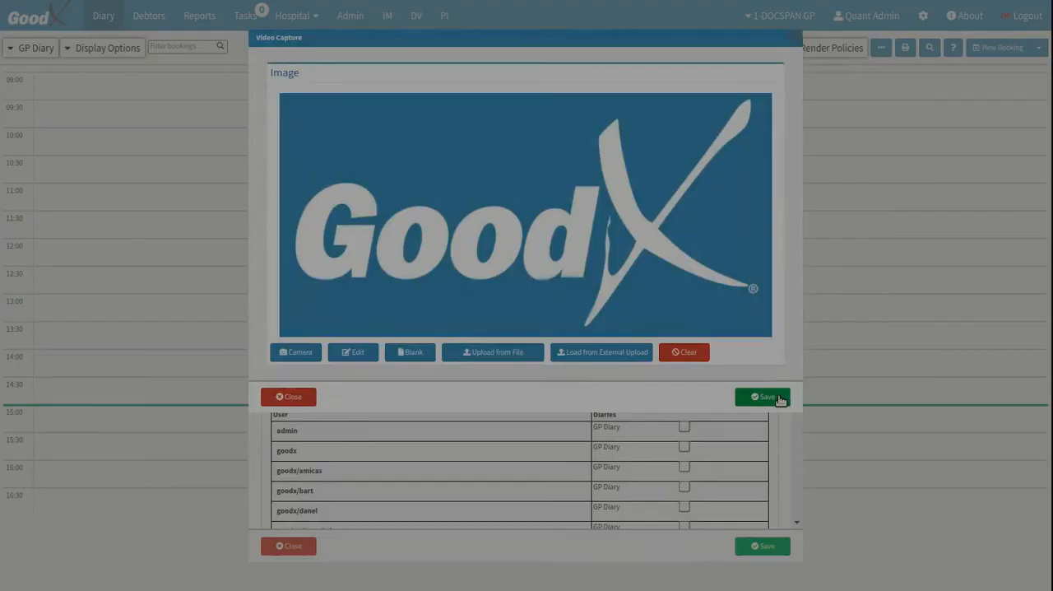
left_click(780, 398)
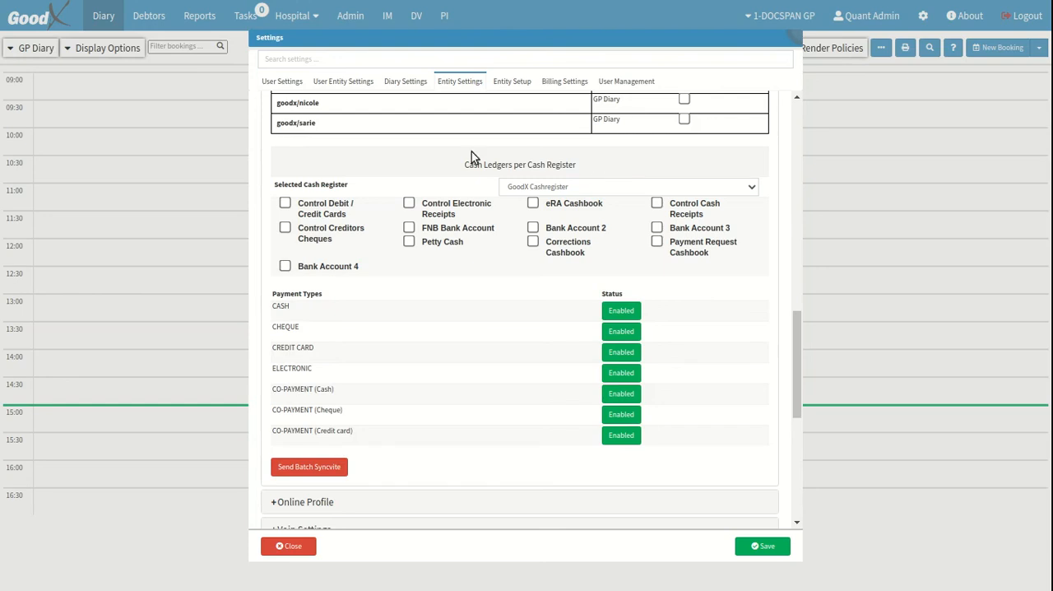
Select GoodX Cashregister as the cash register for the cash ledgers
left_click_drag(277, 185, 337, 185)
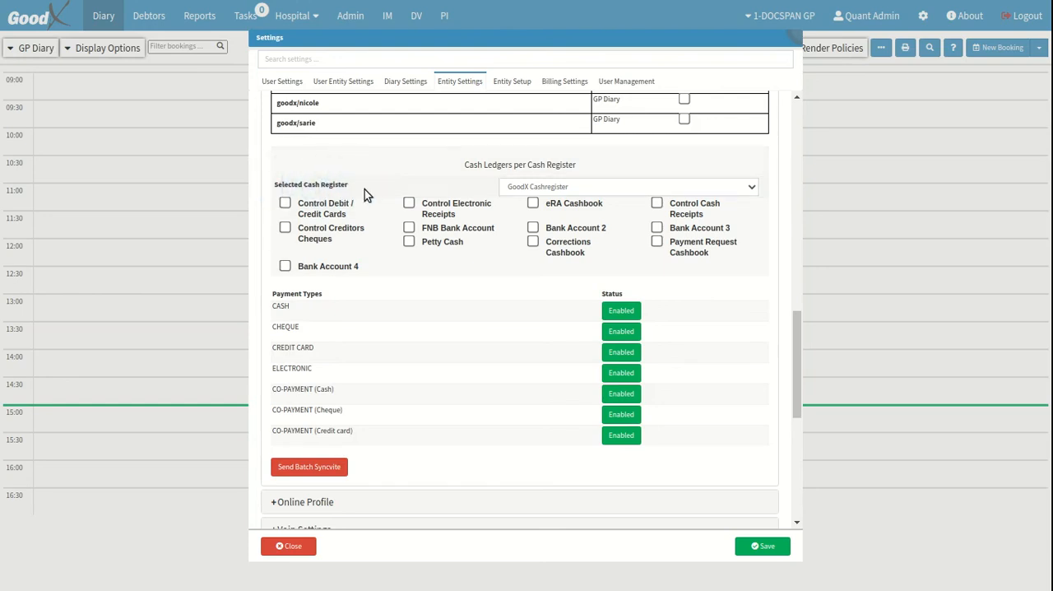
left_click(751, 189)
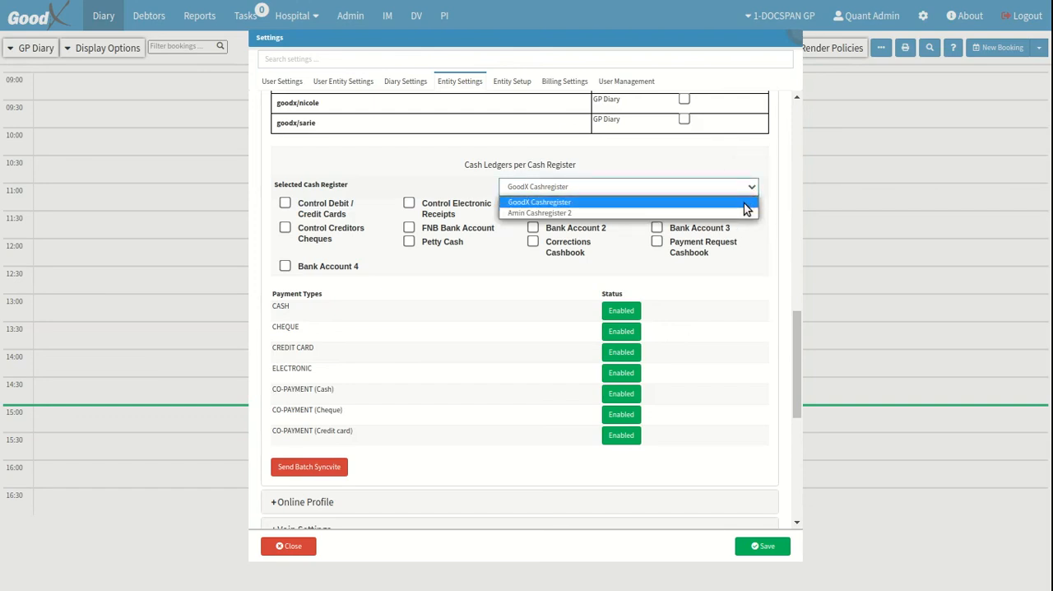
left_click(744, 204)
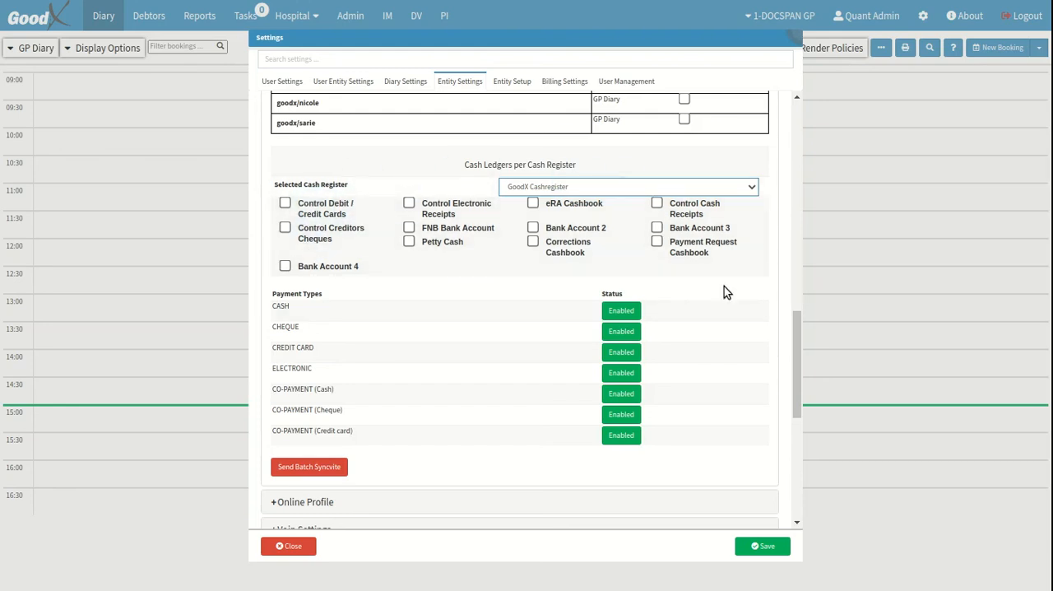
Disable the CHEQUE payment type and enable it again
left_click(314, 293)
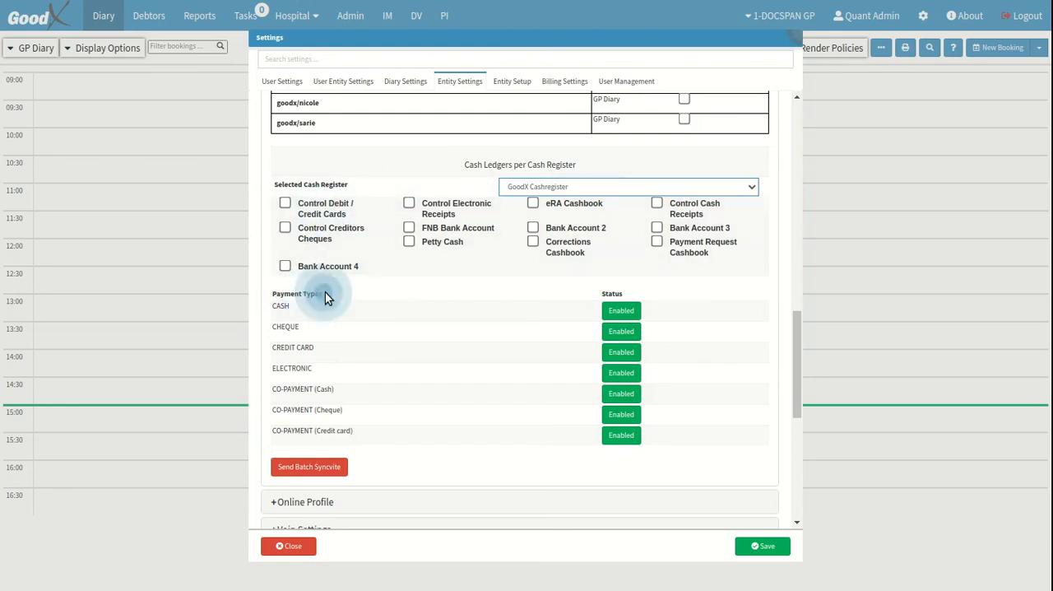
left_click(354, 352)
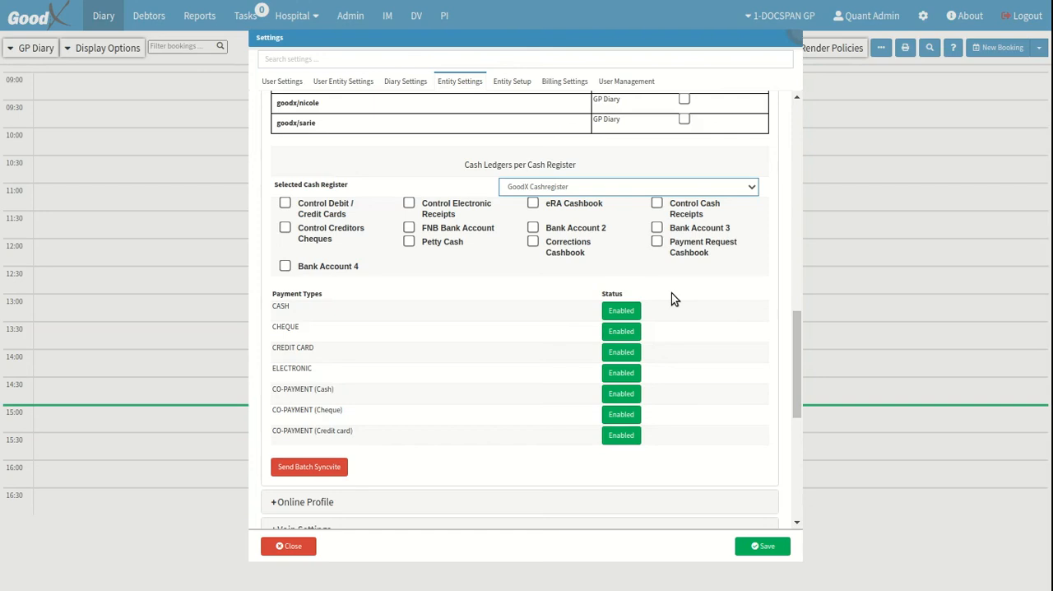
left_click(624, 331)
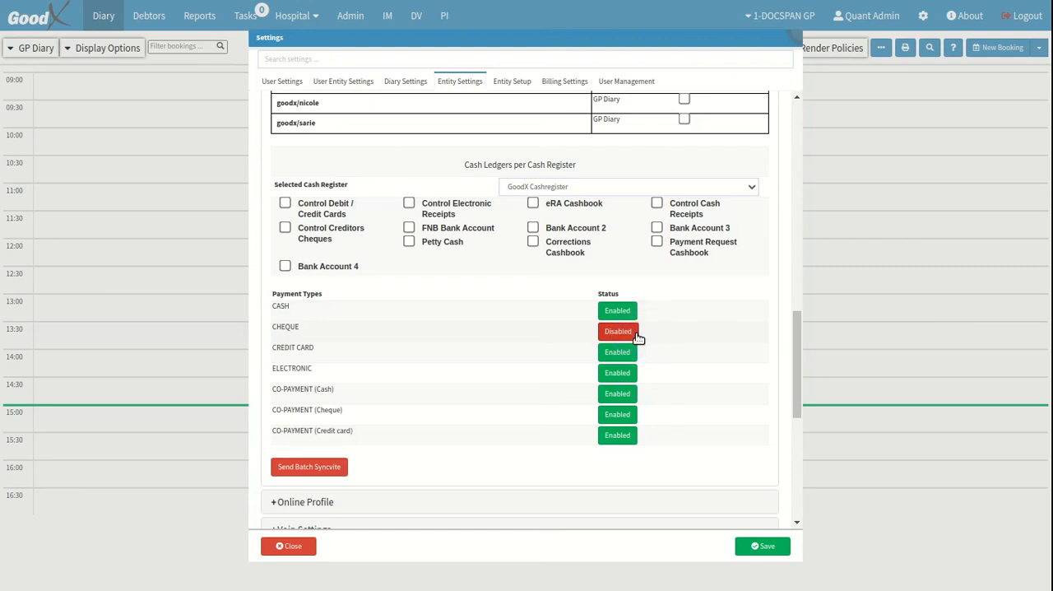
left_click(627, 332)
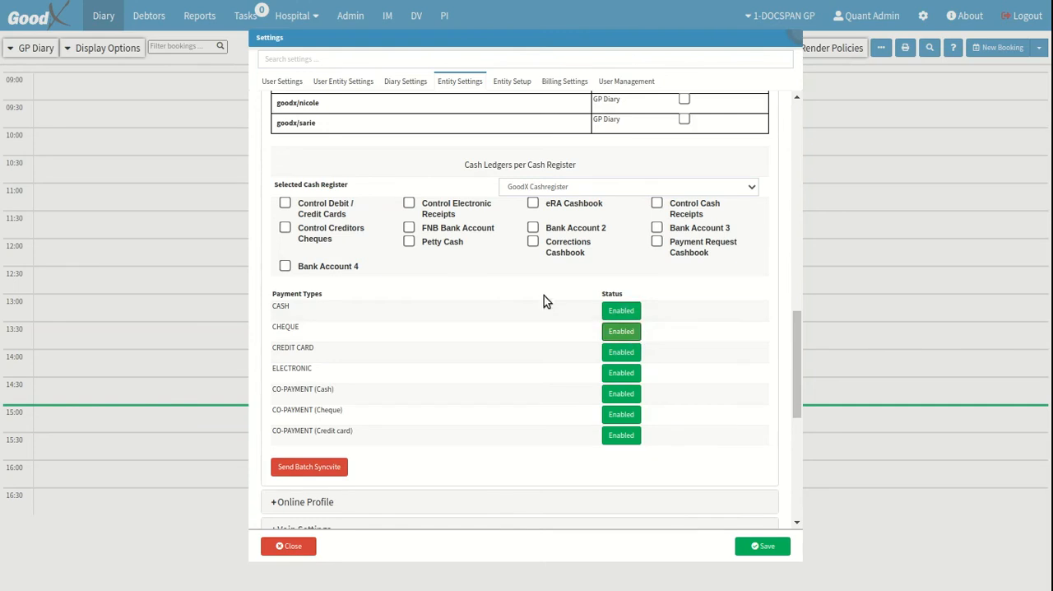
Save the entity settings and close the settings window
scroll(436, 306, "down", 5)
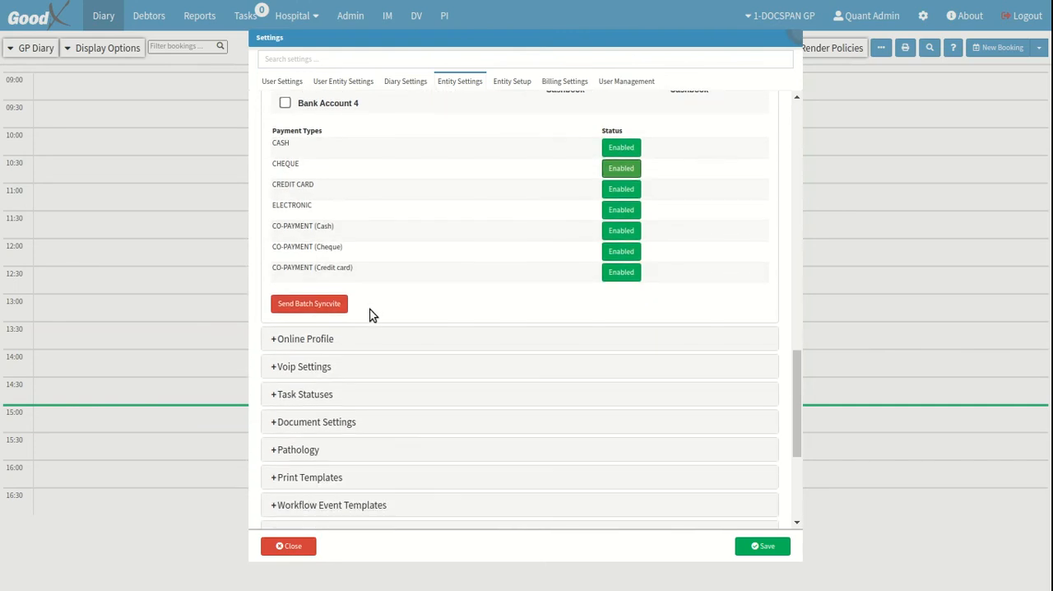
left_click(347, 311)
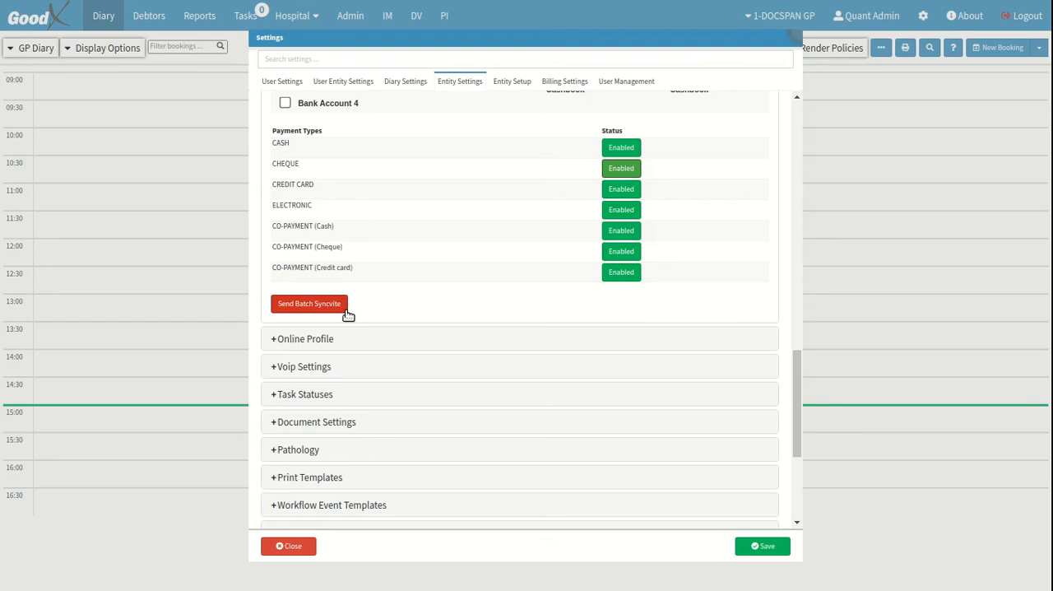
left_click(781, 547)
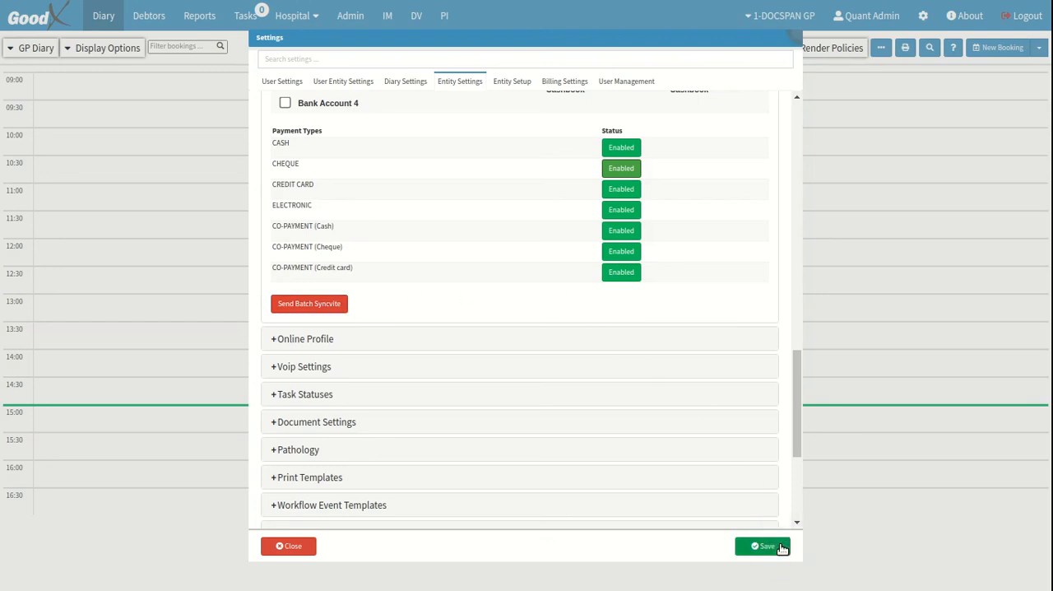
left_click(315, 547)
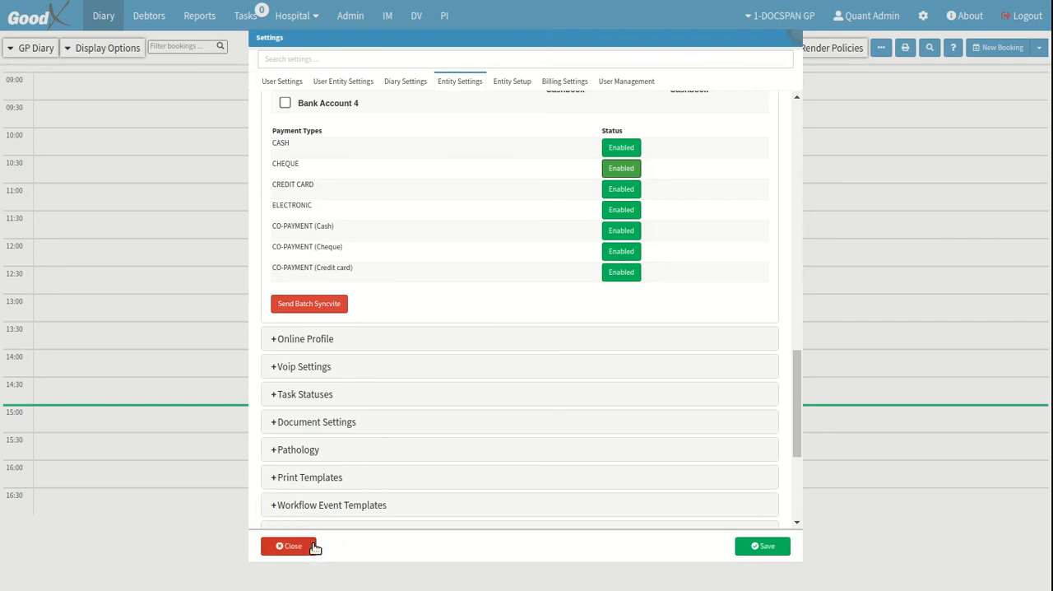